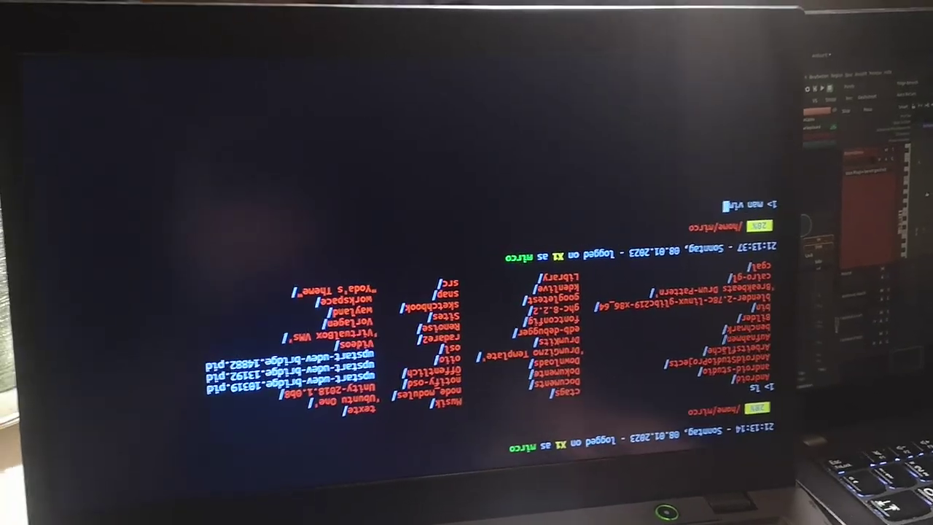
- Run 'man vim' to open the German vim manual page
key(Return)
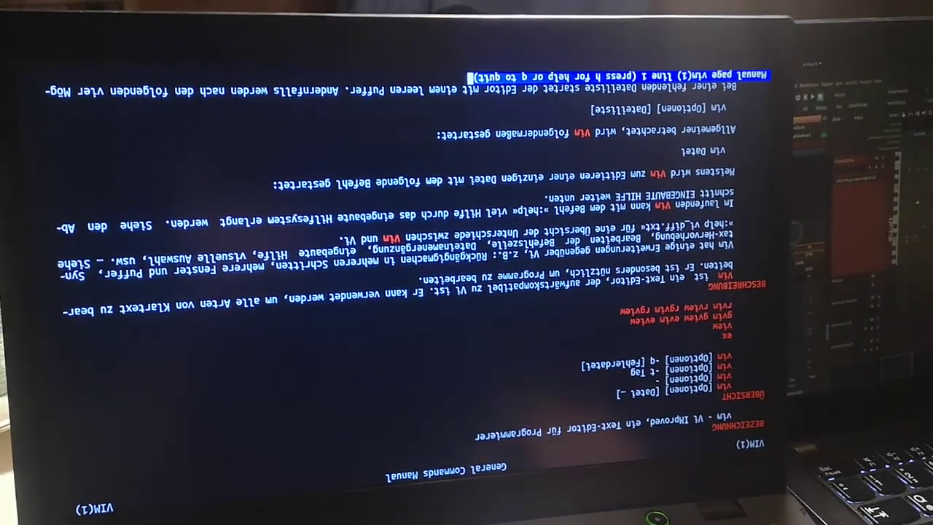
- Scroll down the German vim manual, then back up near its beginning
key(Down)
key(Down)
key(Down)
key(Down)
key(Down)
key(Down)
key(Down)
key(Down)
key(Down)
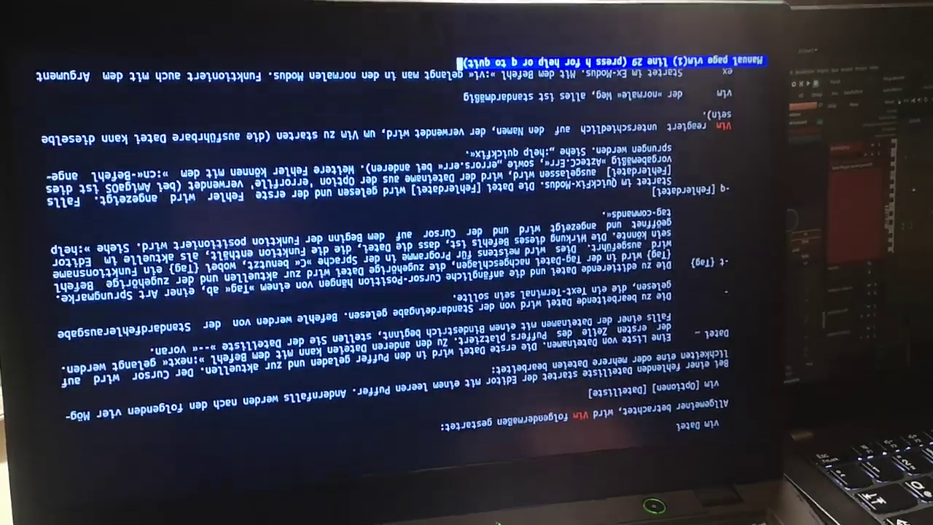
key(Up)
key(Up)
key(Up)
key(Up)
key(Up)
key(Up)
key(Up)
key(Up)
key(Up)
key(Up)
key(Up)
key(Up)
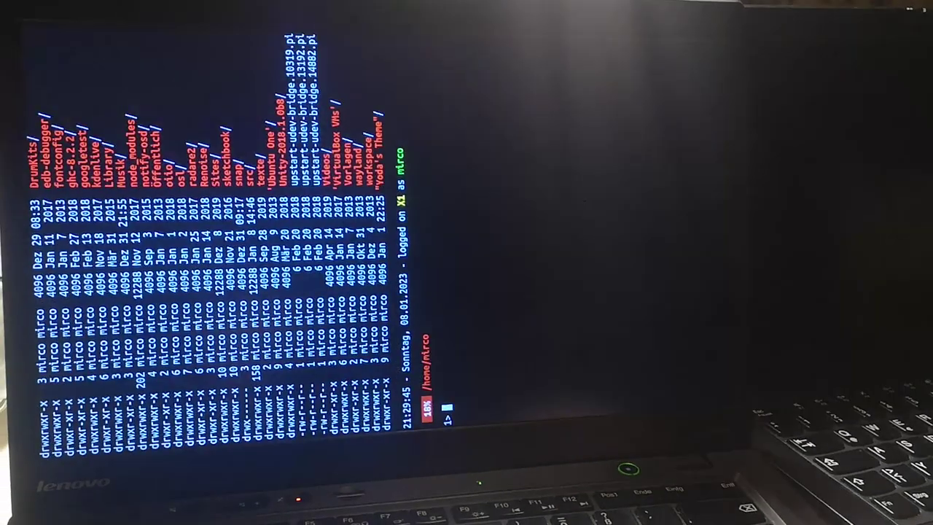
text(llman vi)
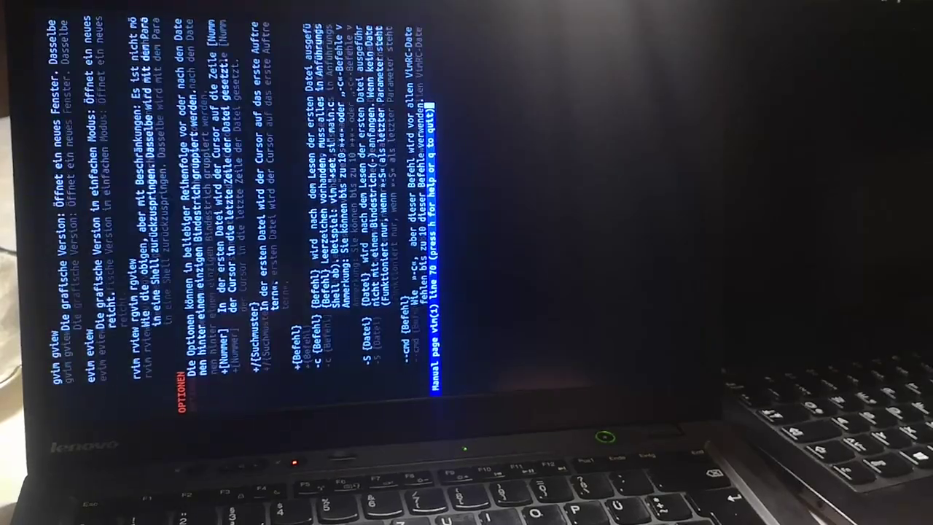
scroll(241, 218, up, 5)
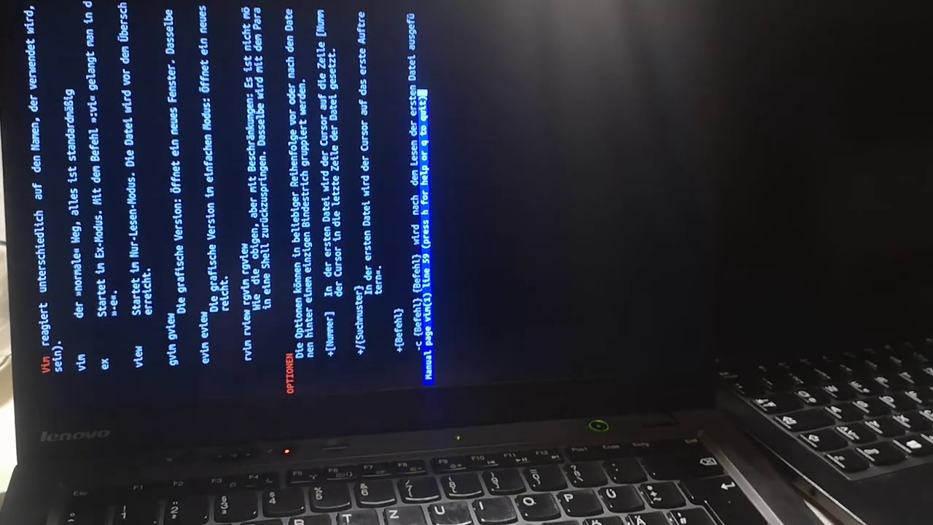
- Quit the German vim manual pager to return to the shell prompt
key(q)
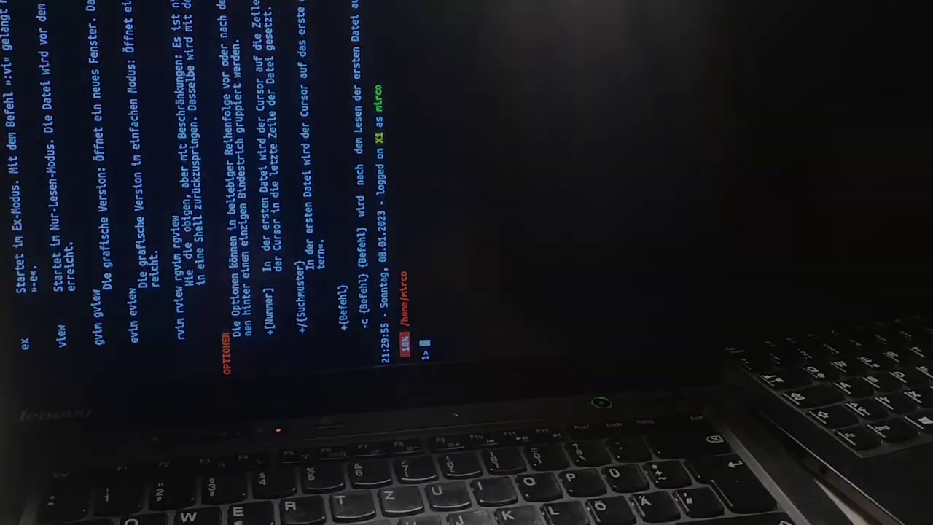